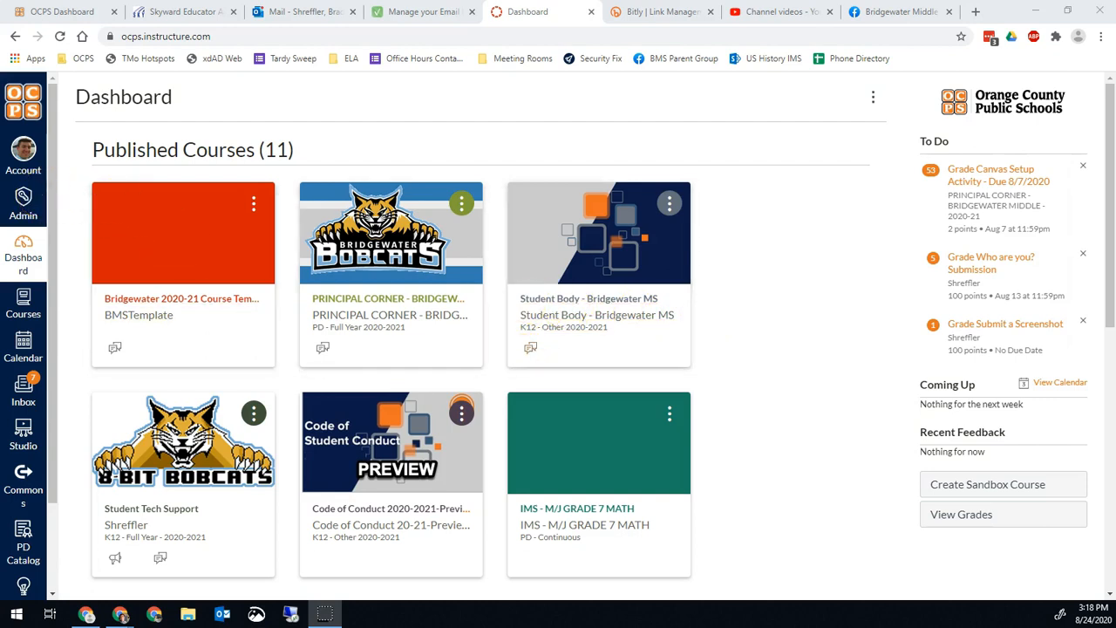
# Step: Open the Admin tray to list the Bridgewater MS and All Accounts entries
pyautogui.click(24, 200)
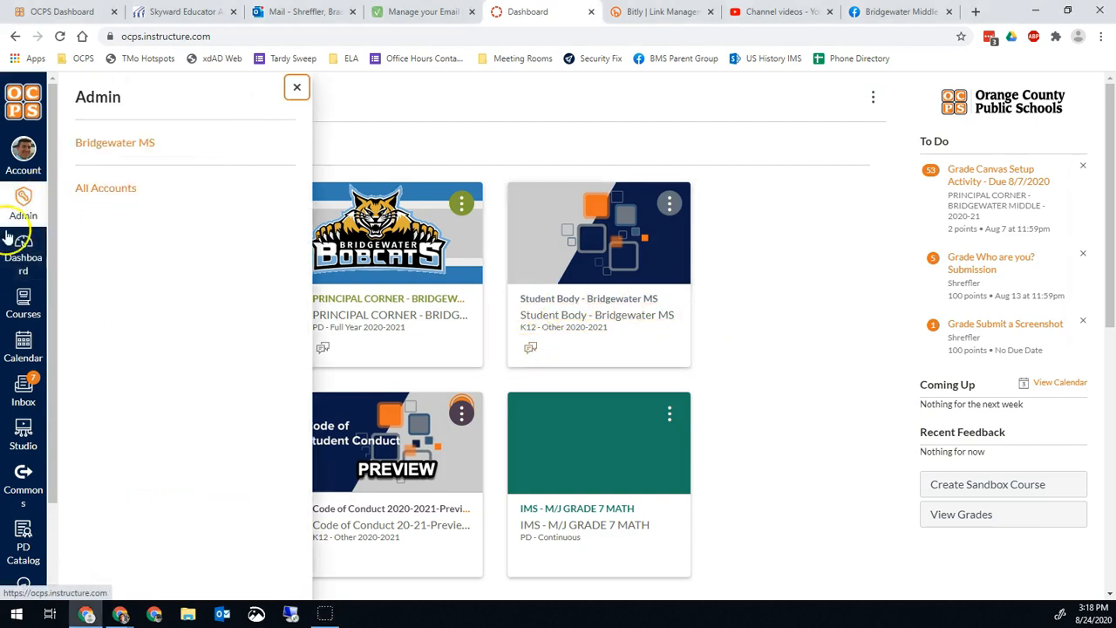
# Step: Show the Bridgewater MS 'band' courses in the K12 - Full Year - 2020-2021 term
pyautogui.click(106, 145)
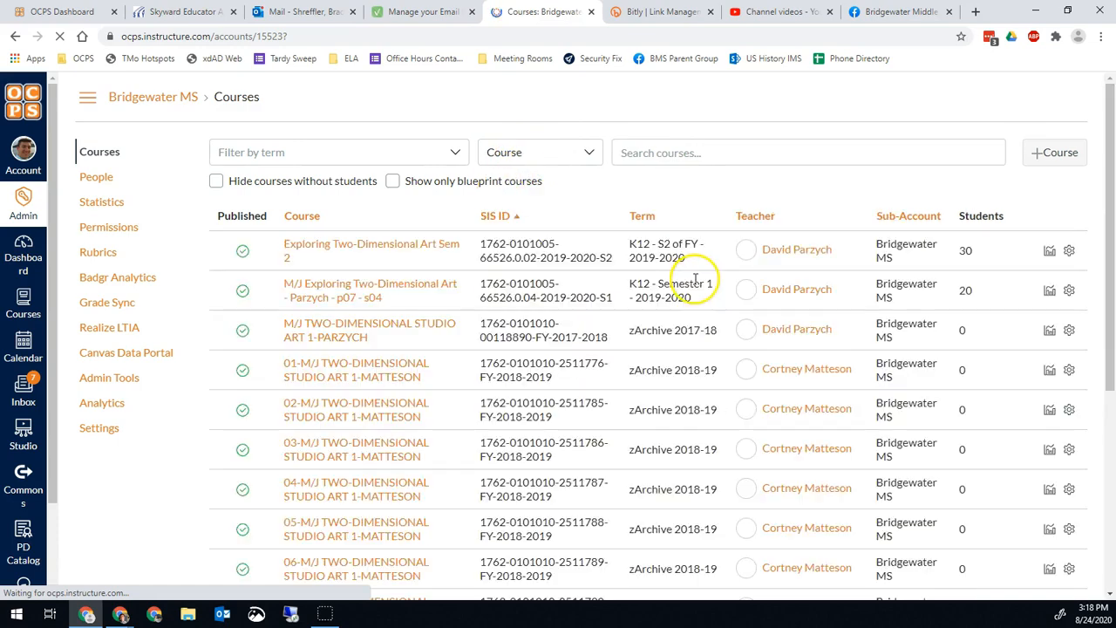
pyautogui.click(685, 153)
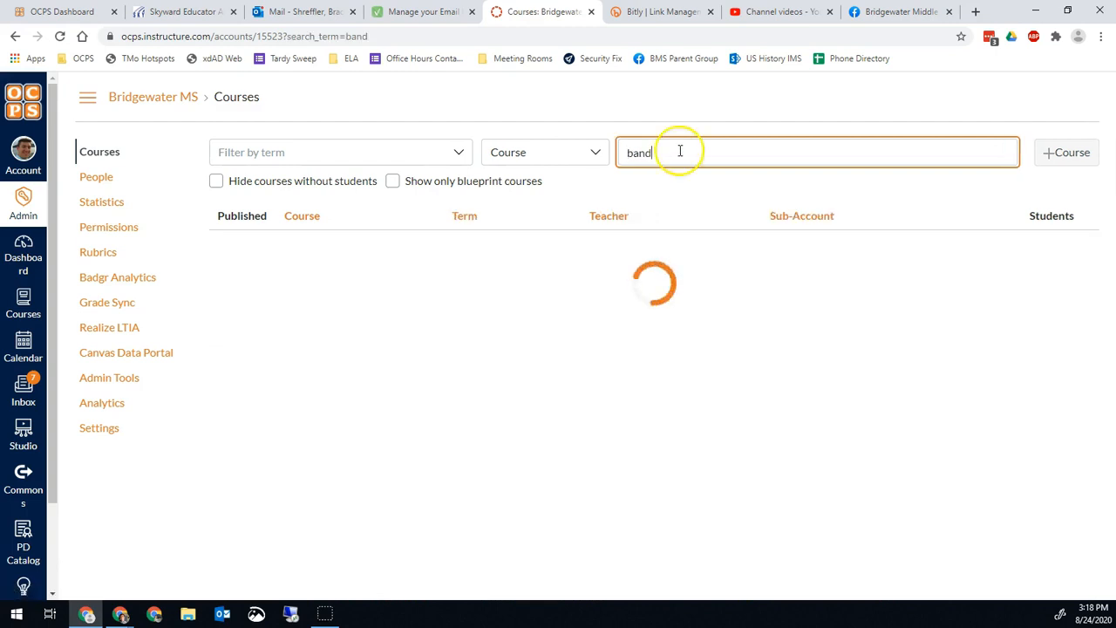
pyautogui.click(457, 153)
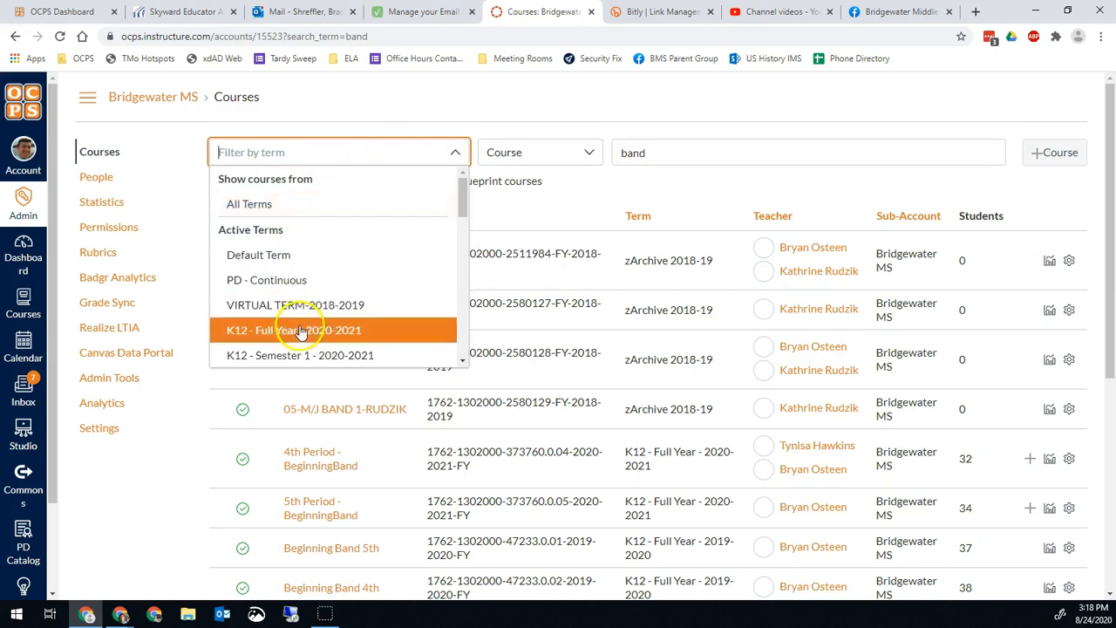
pyautogui.click(297, 331)
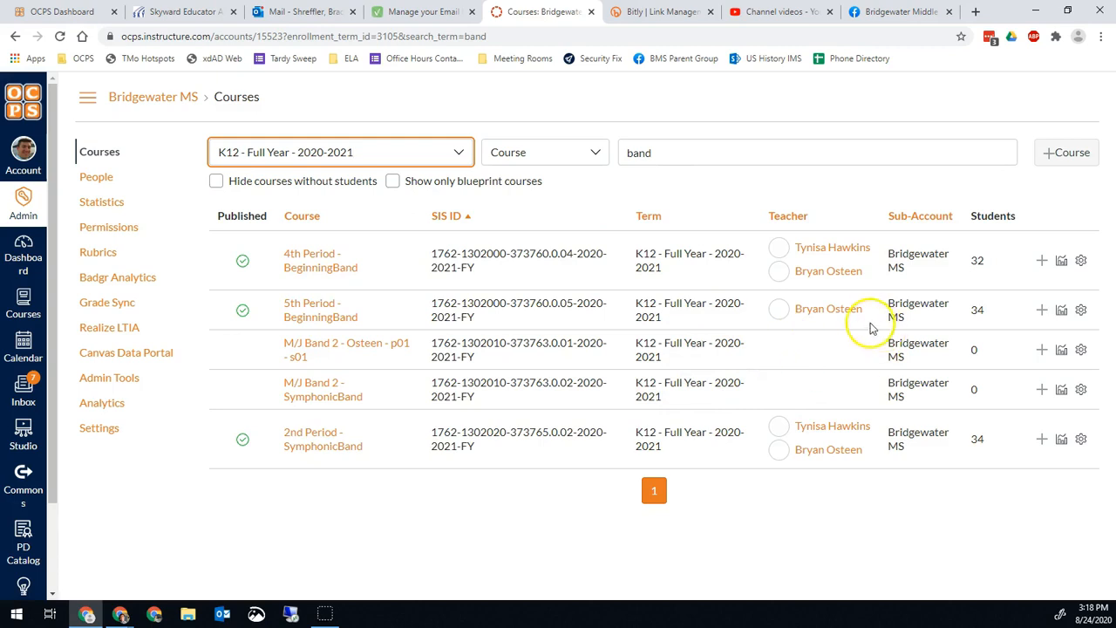
pyautogui.click(1041, 439)
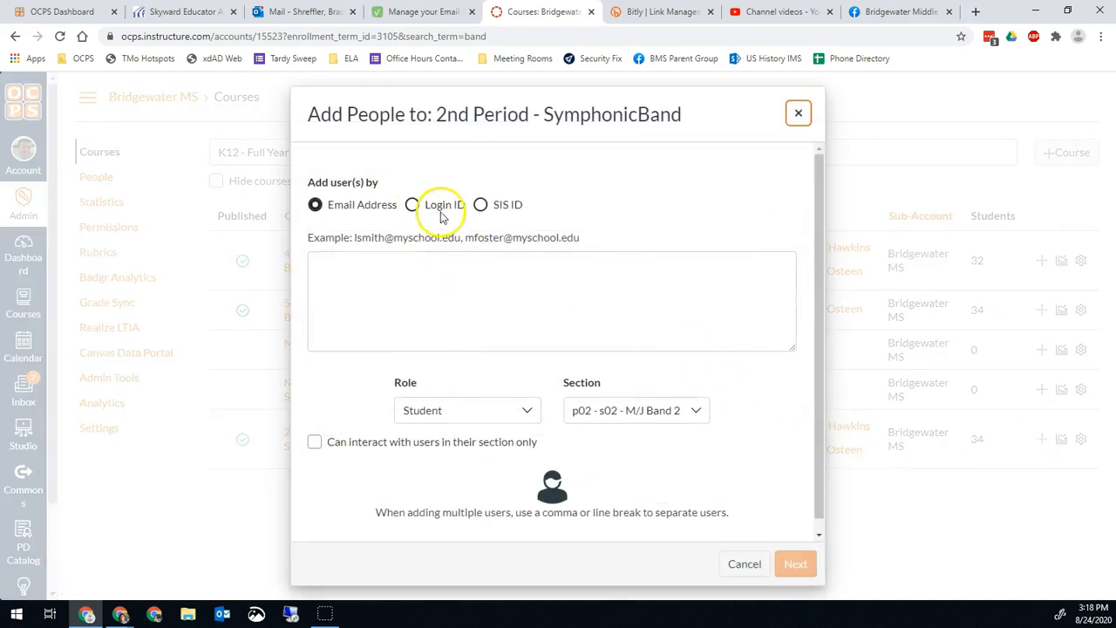
# Step: Add a user by SIS ID with the Teacher role to 2nd Period - SymphonicBand
pyautogui.click(496, 207)
pyautogui.click(478, 312)
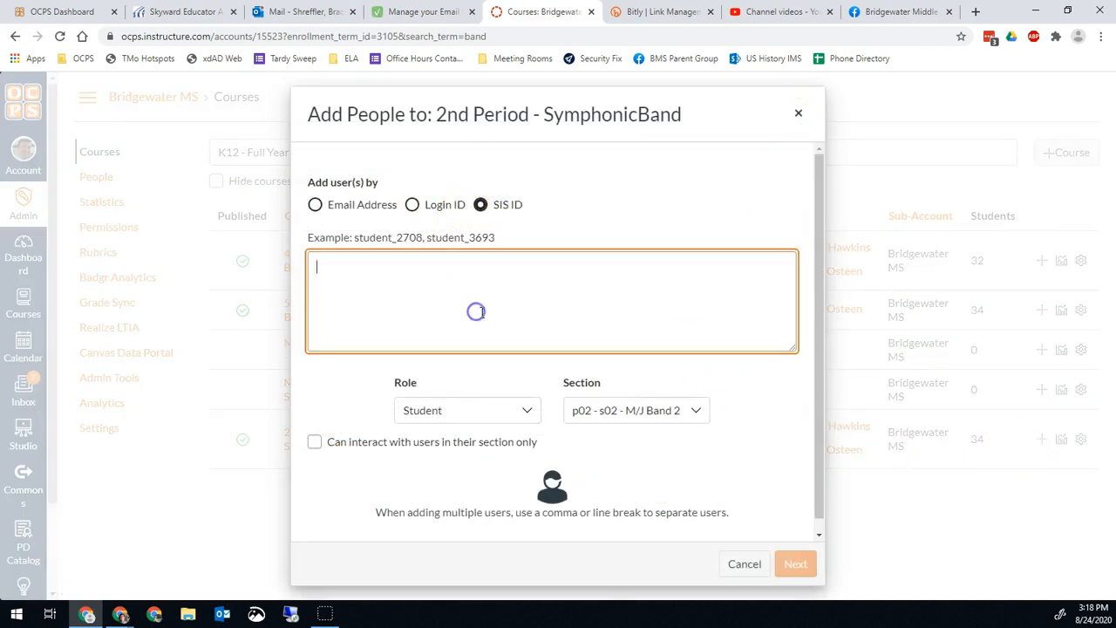
pyautogui.write('94250')
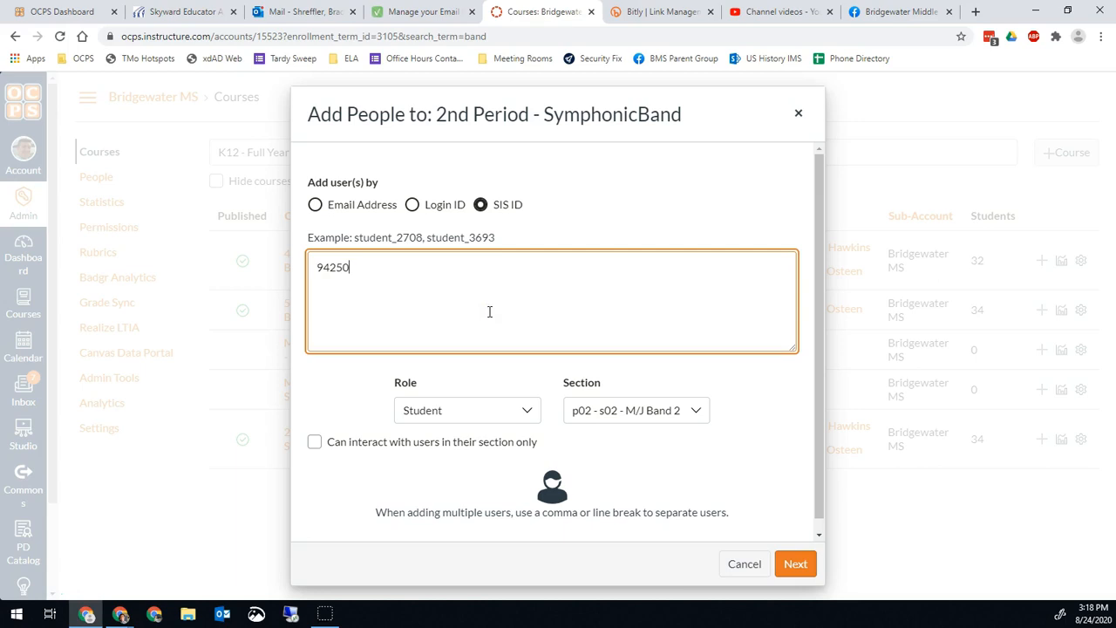
pyautogui.click(518, 406)
pyautogui.scroll(-1, 515, 262)
pyautogui.click(438, 221)
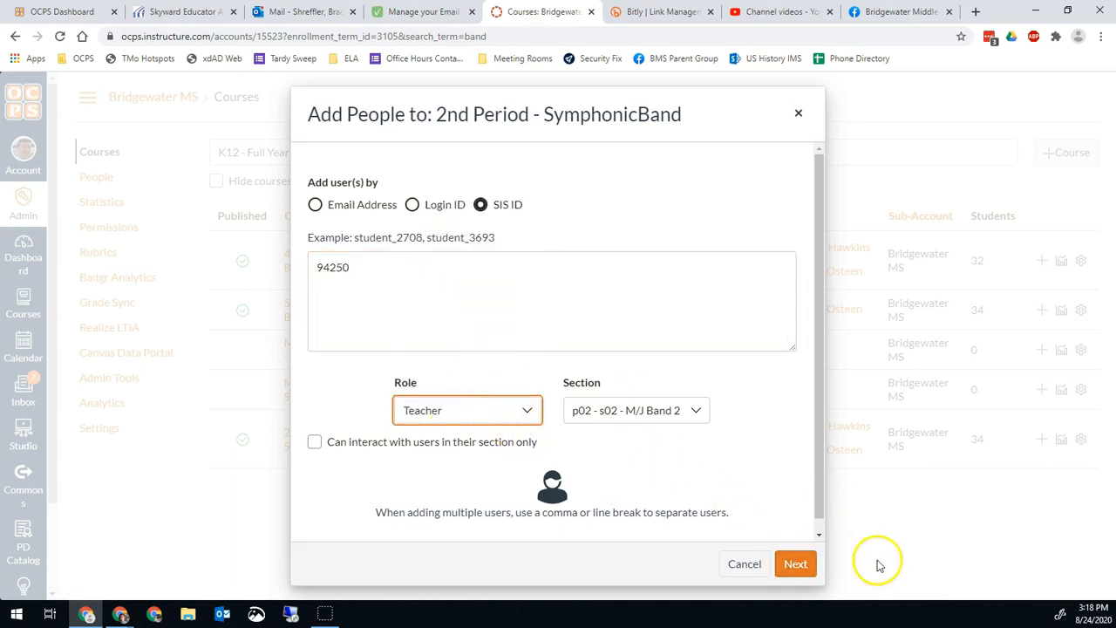
pyautogui.click(795, 563)
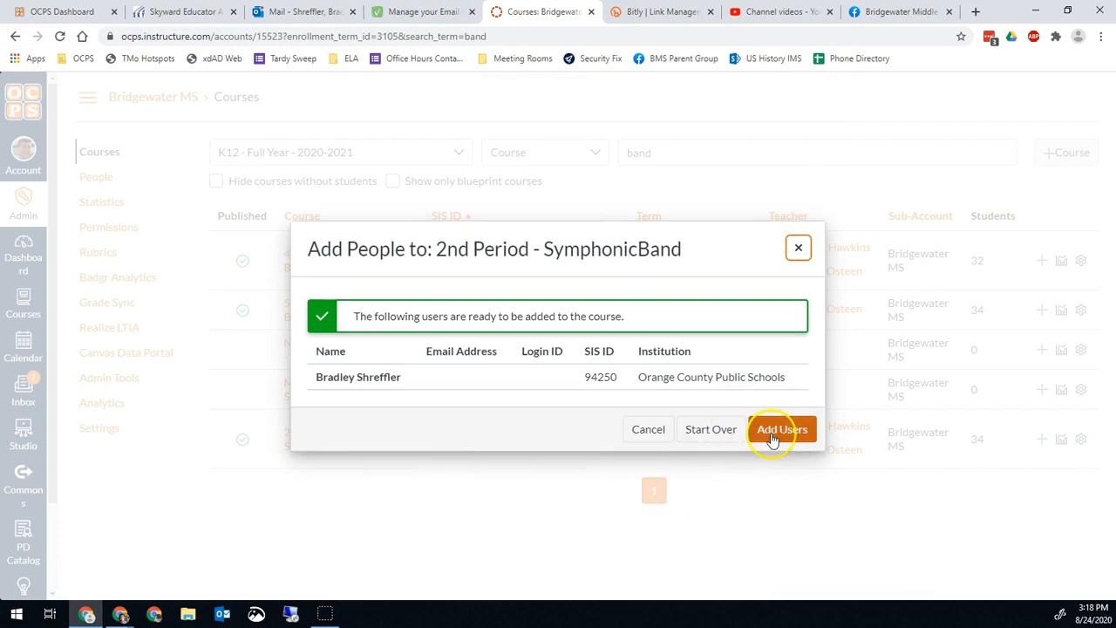
pyautogui.click(772, 438)
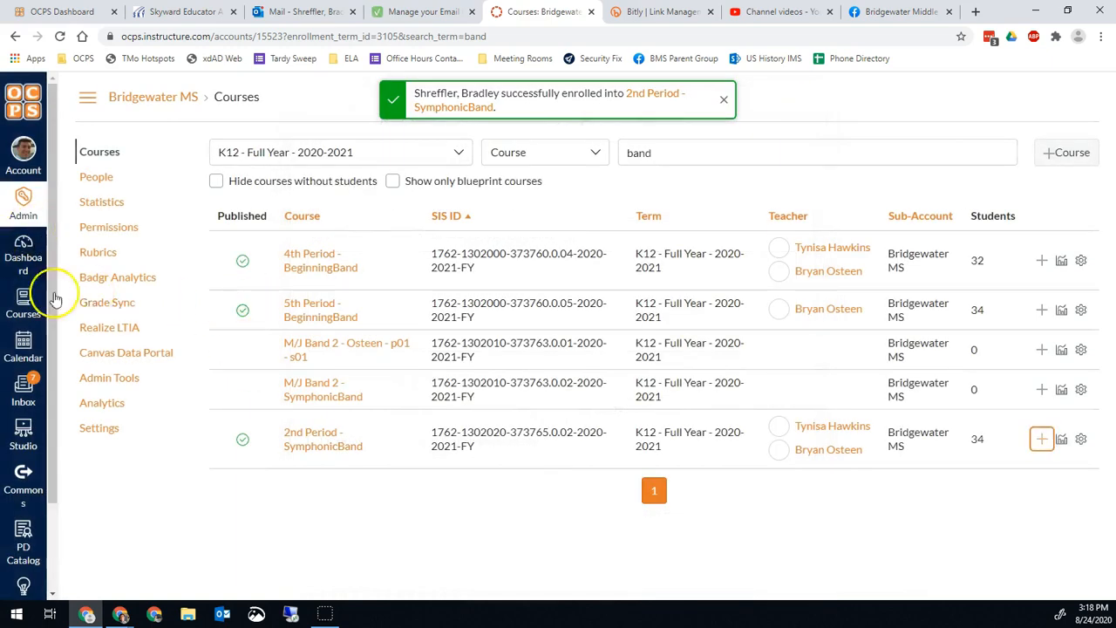
pyautogui.click(652, 94)
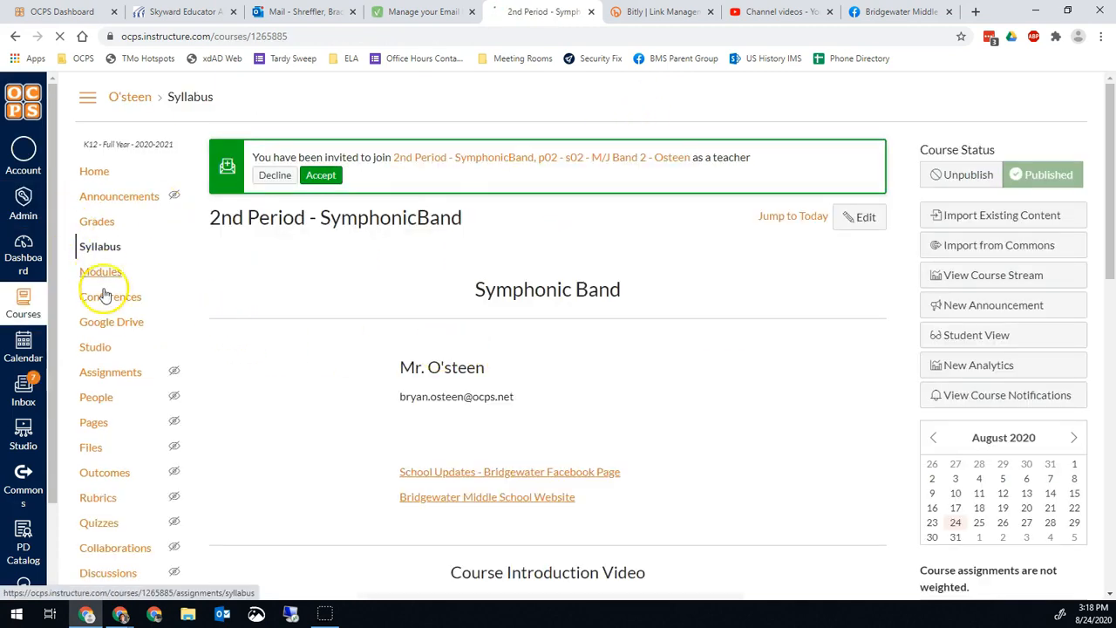
# Step: Open the course's Conferences page, then start and cancel a New Conference without a time limit
pyautogui.click(109, 300)
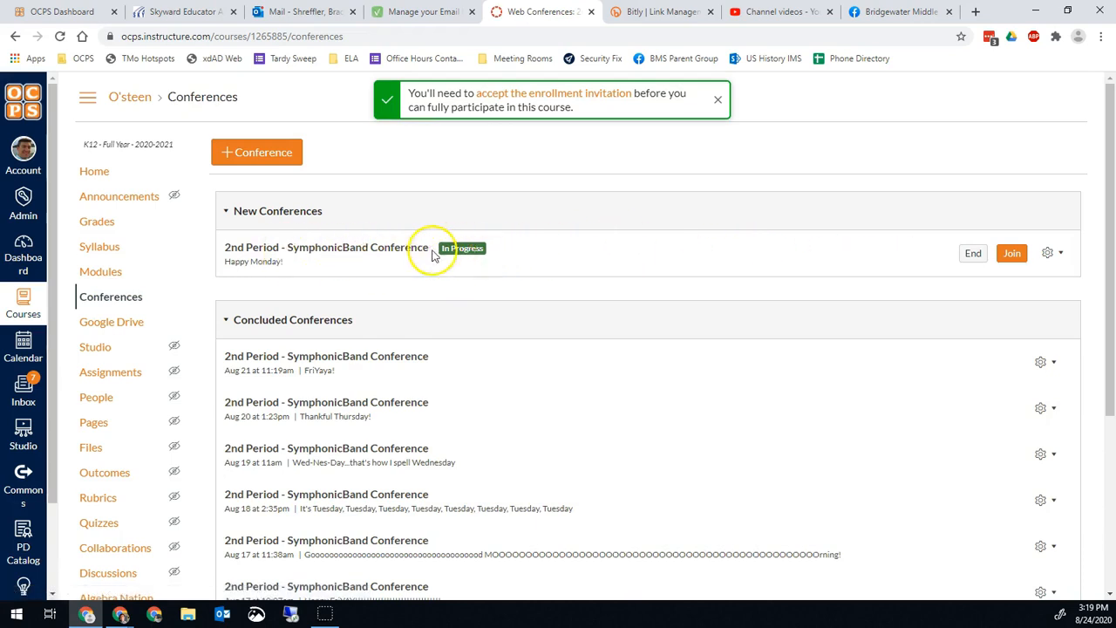
pyautogui.click(232, 156)
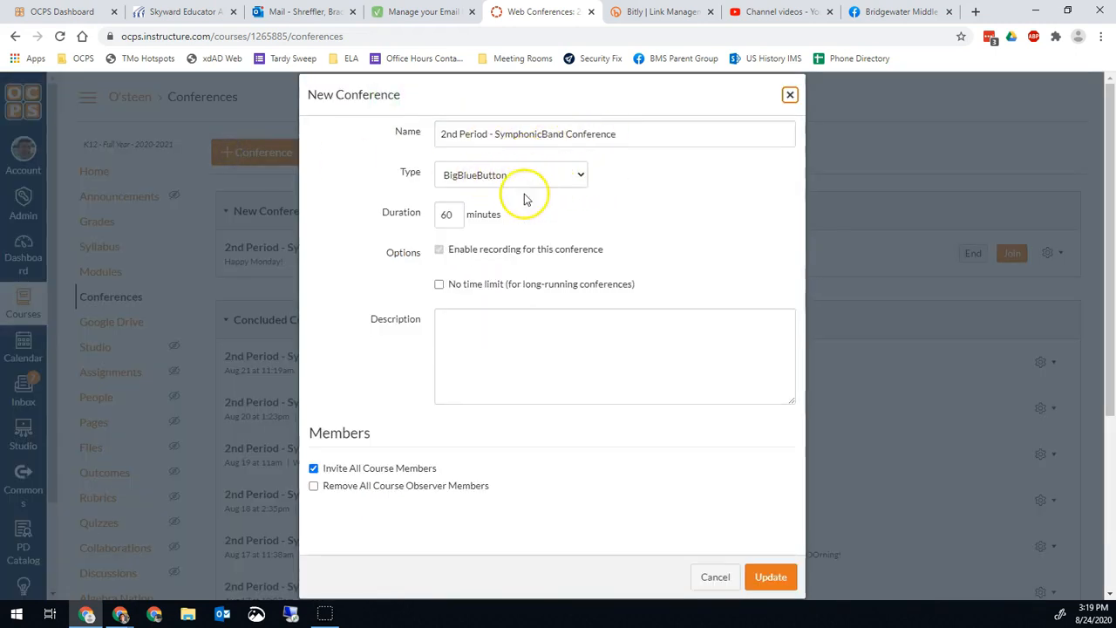
pyautogui.click(506, 284)
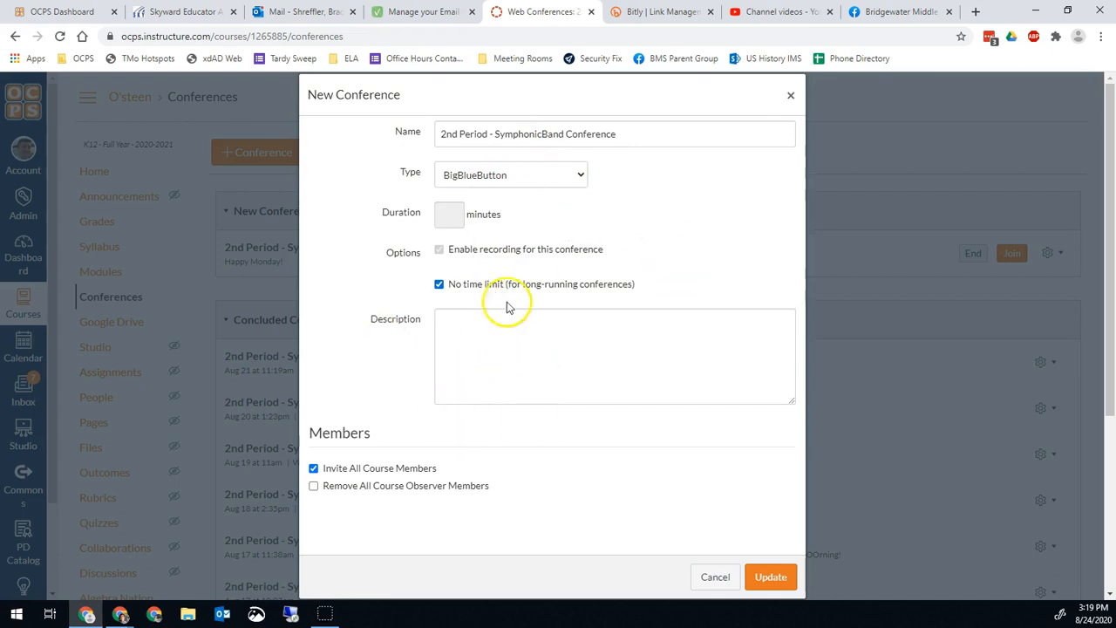
pyautogui.click(715, 577)
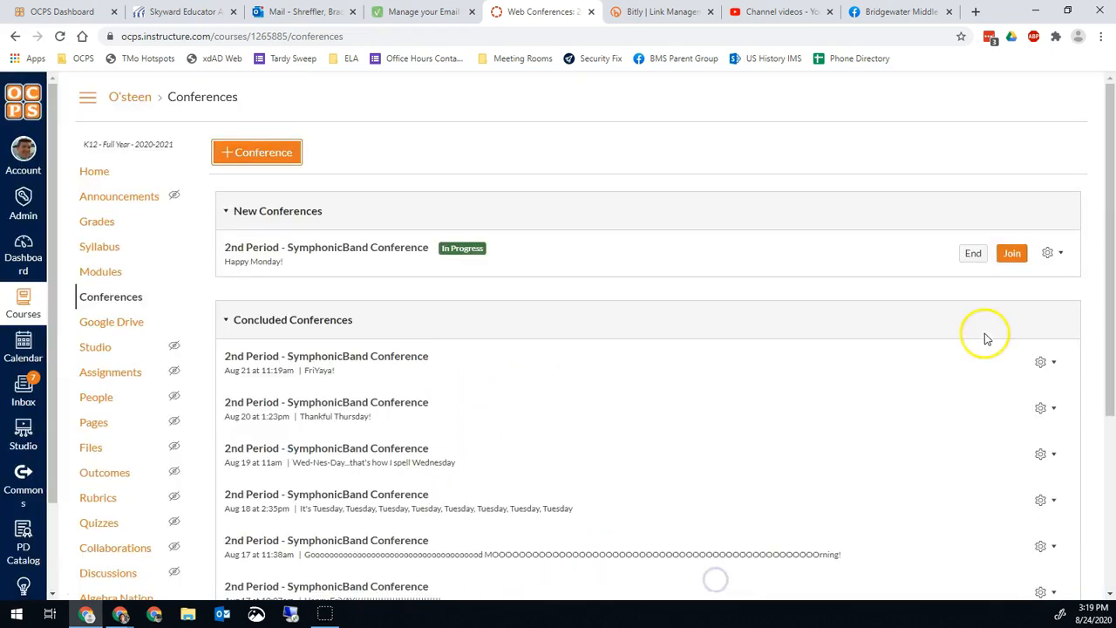
# Step: Join the SymphonicBand conference with listen-only audio and open the guest invite page
pyautogui.click(1012, 253)
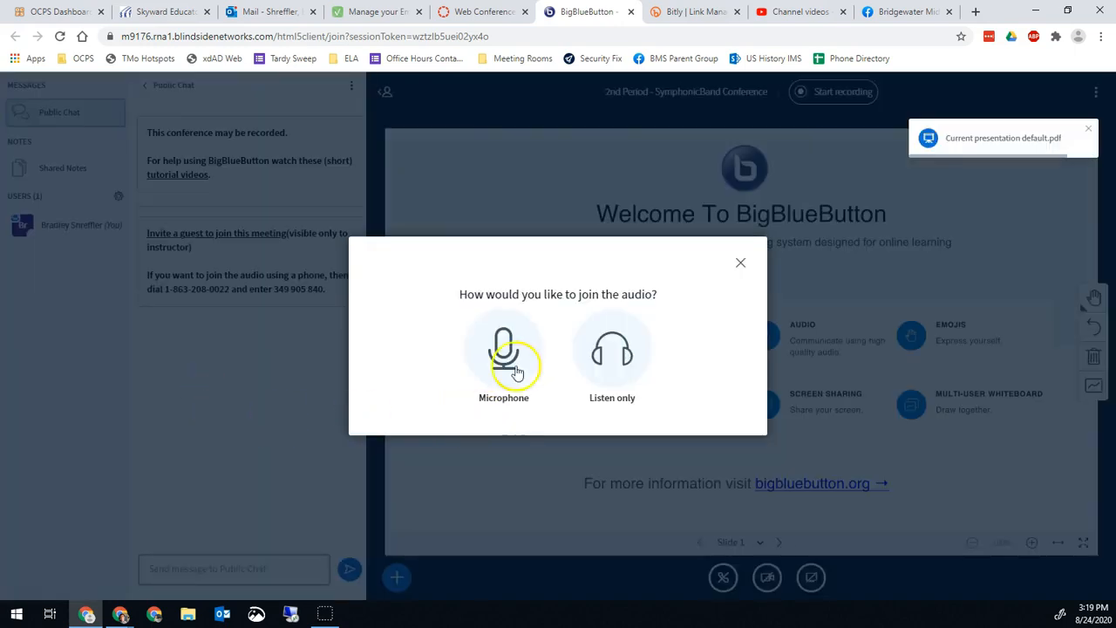
pyautogui.click(611, 351)
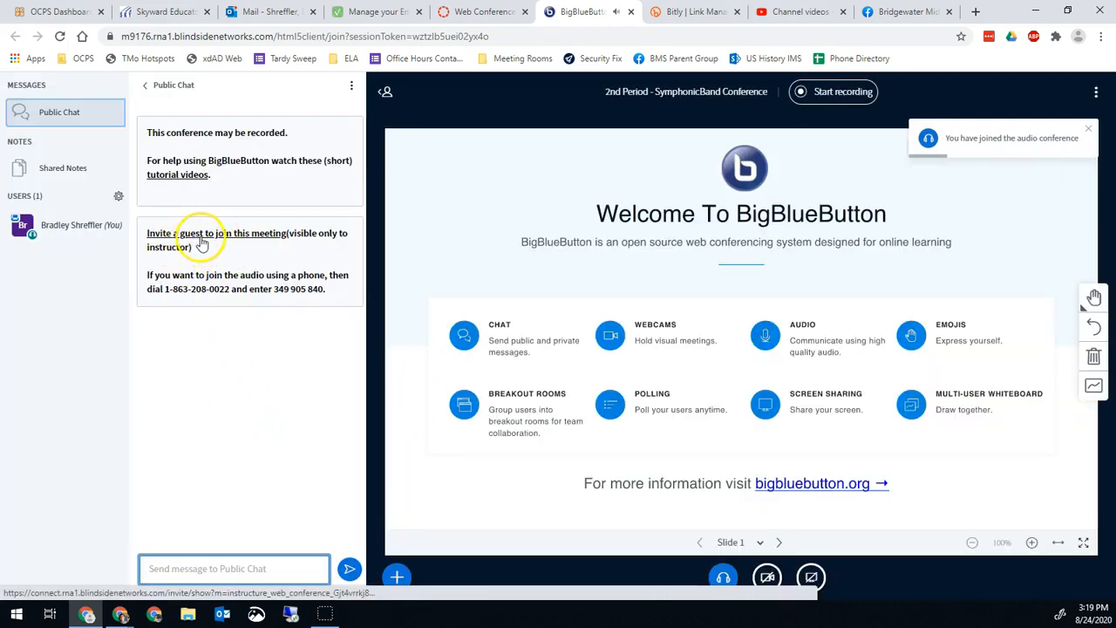
pyautogui.click(218, 232)
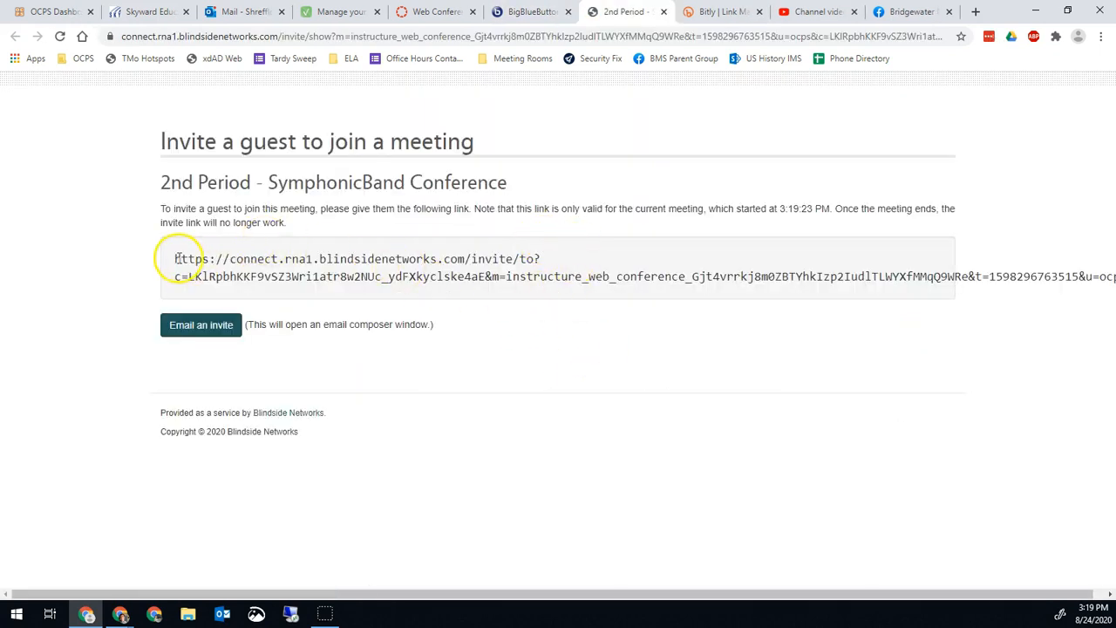
# Step: Copy the guest invite link and switch to the Bitly tab
pyautogui.moveTo(176, 258); pyautogui.dragTo(1115, 276)
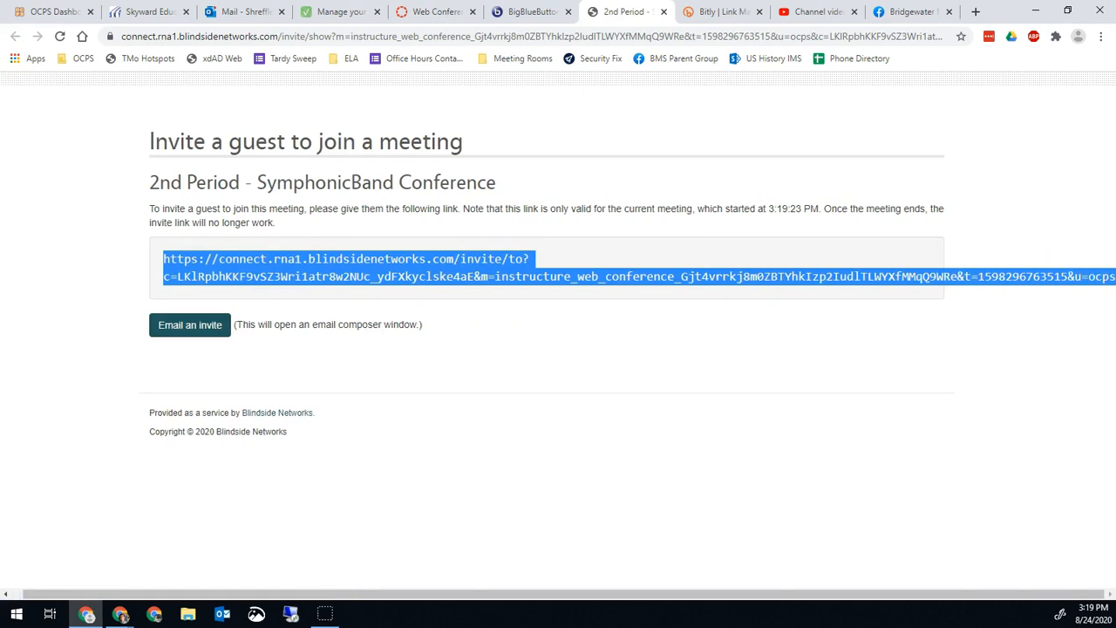
pyautogui.rightClick(278, 274)
pyautogui.click(310, 280)
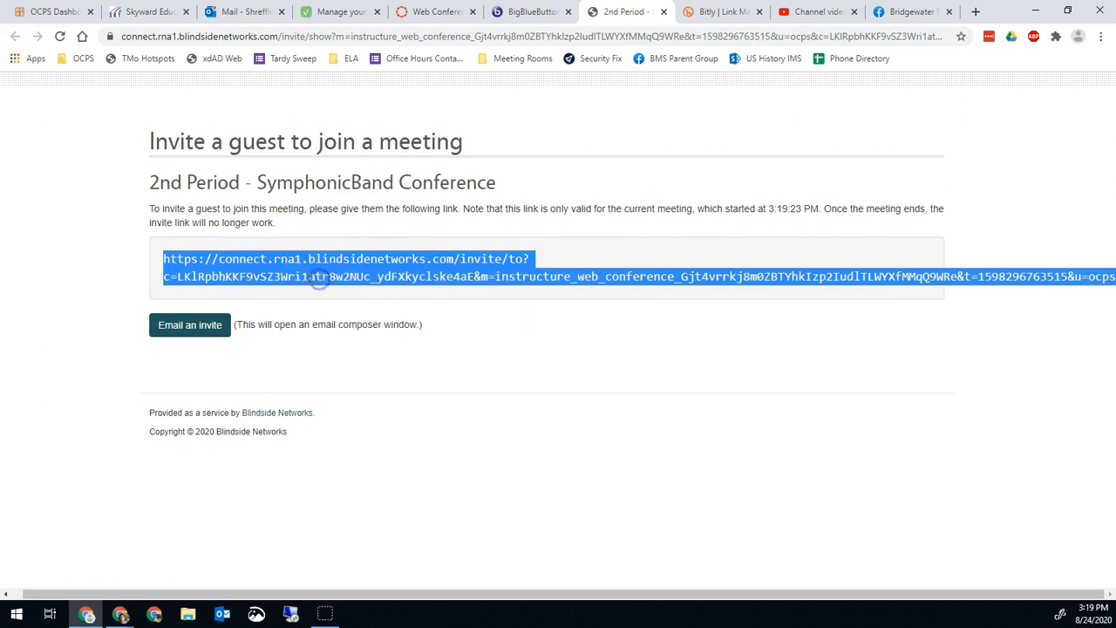
pyautogui.click(366, 265)
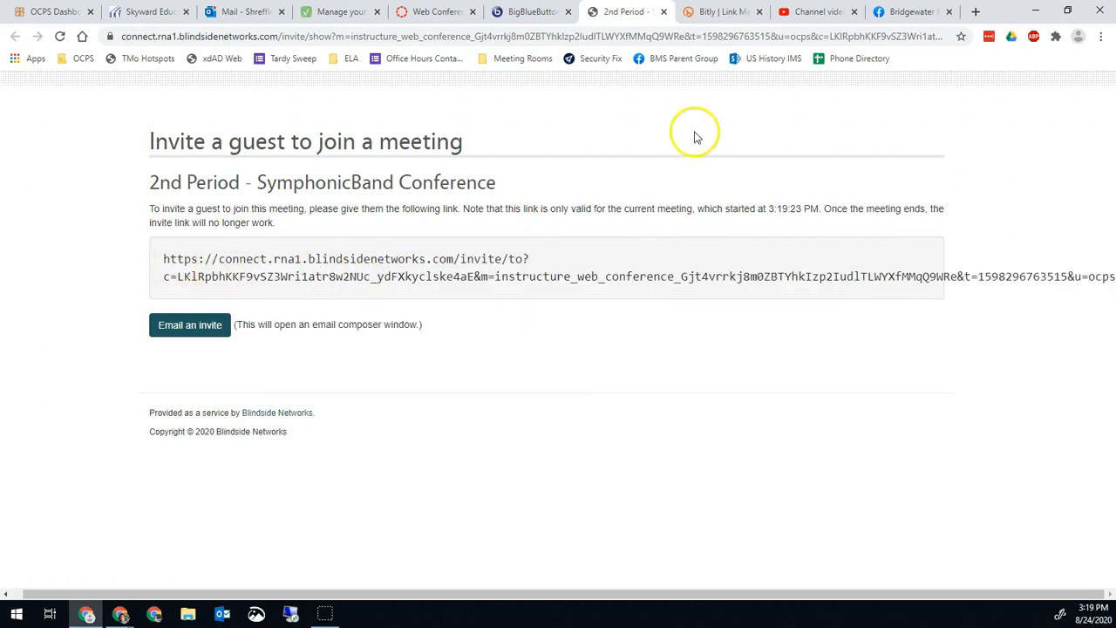
pyautogui.click(718, 14)
pyautogui.click(677, 37)
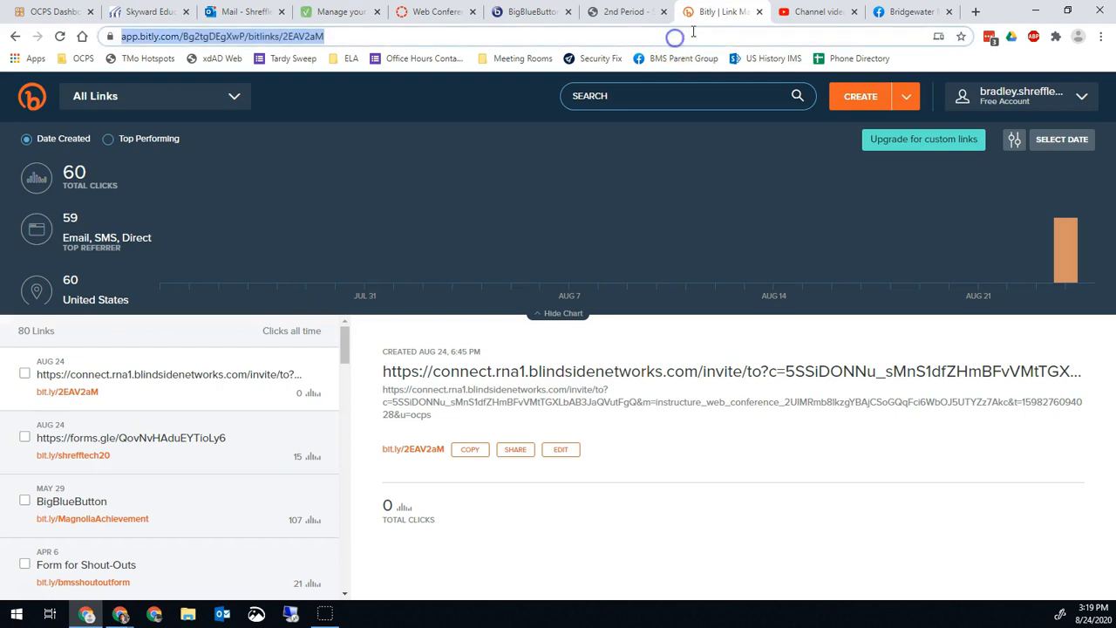
pyautogui.write('bit.ly')
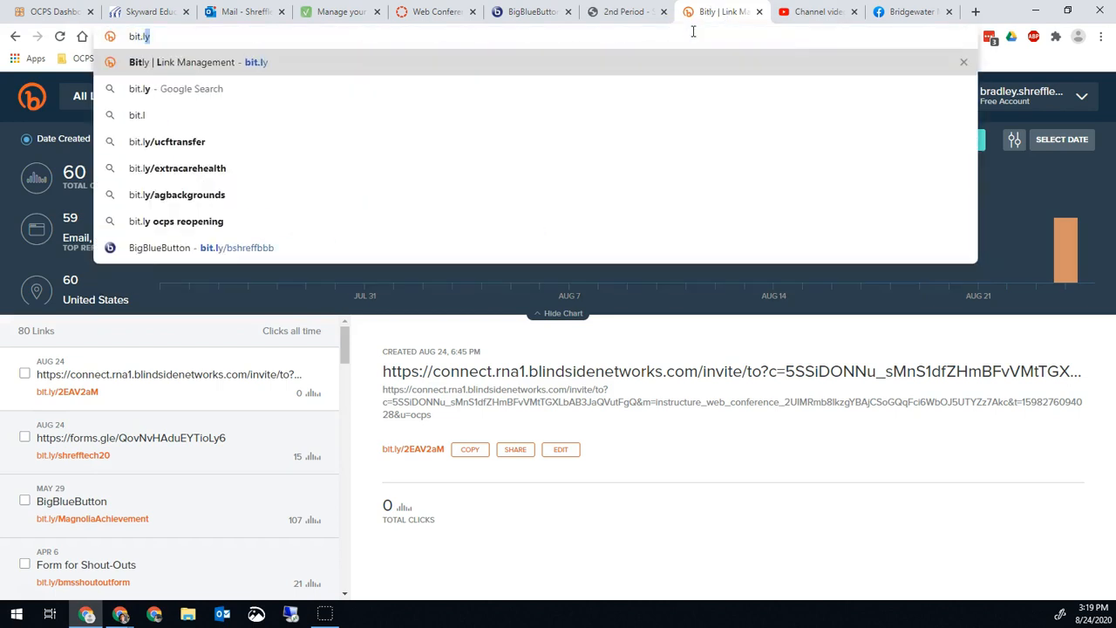
pyautogui.press('Return')
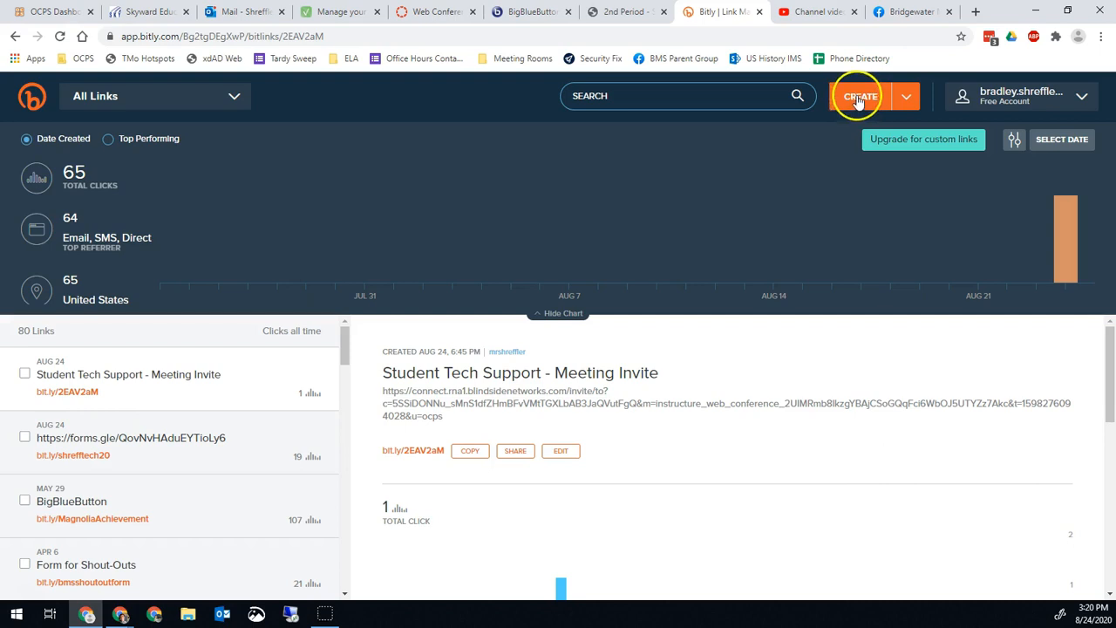
pyautogui.click(861, 98)
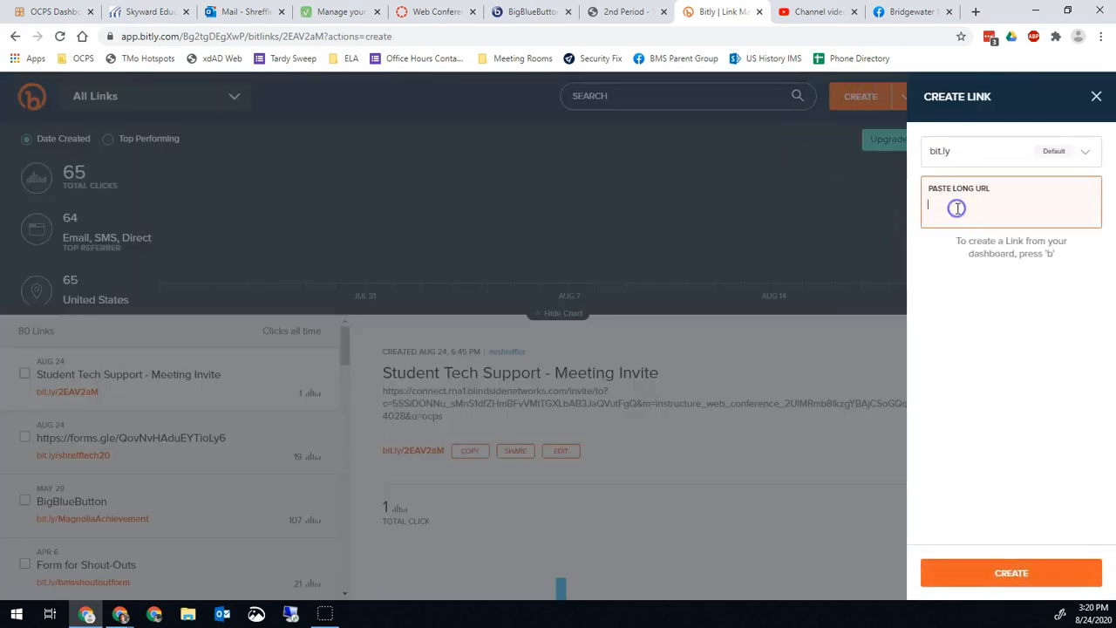
pyautogui.rightClick(957, 209)
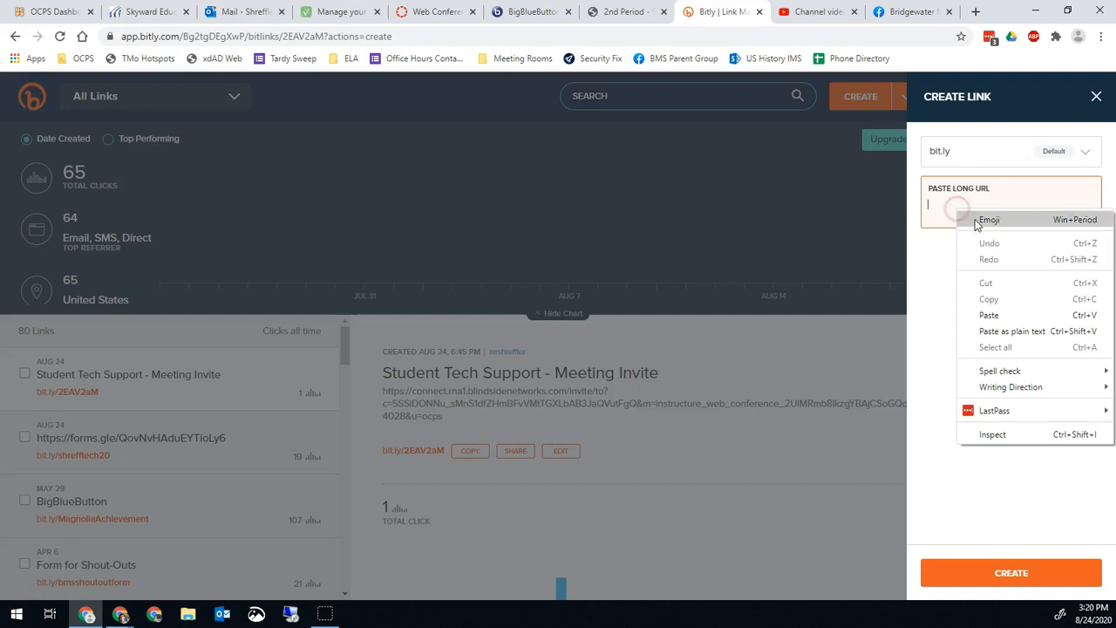
pyautogui.click(989, 312)
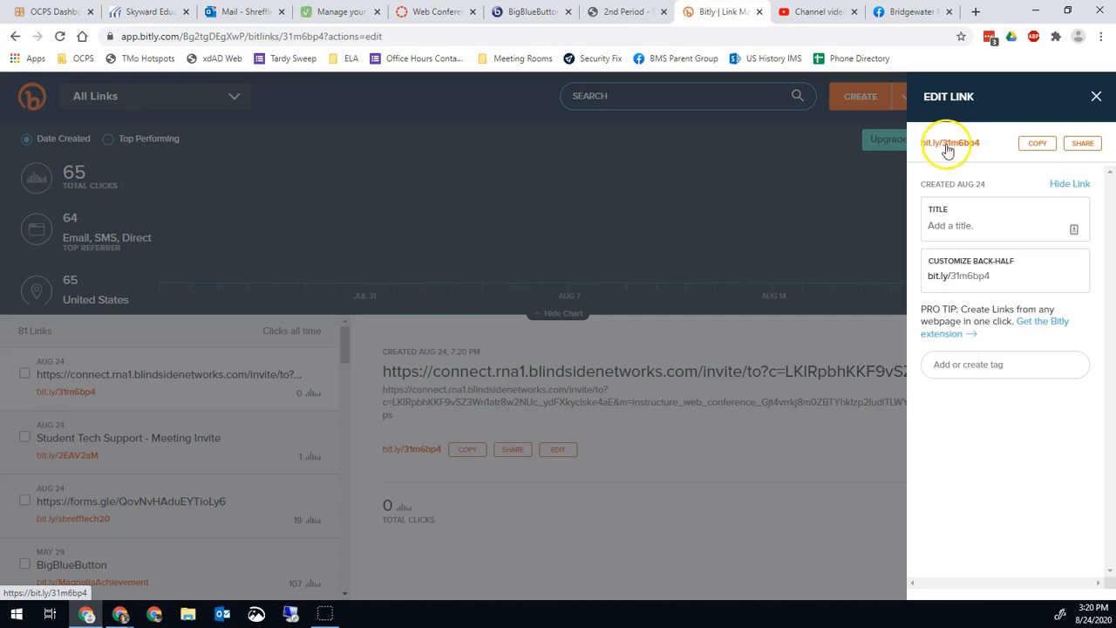
pyautogui.click(1039, 150)
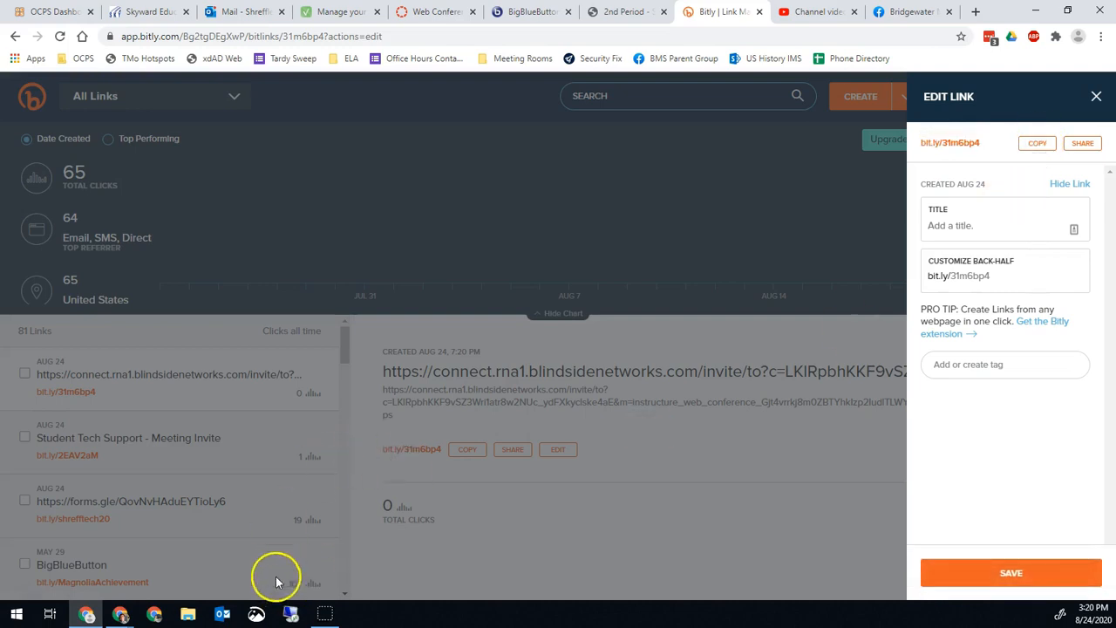
pyautogui.click(122, 615)
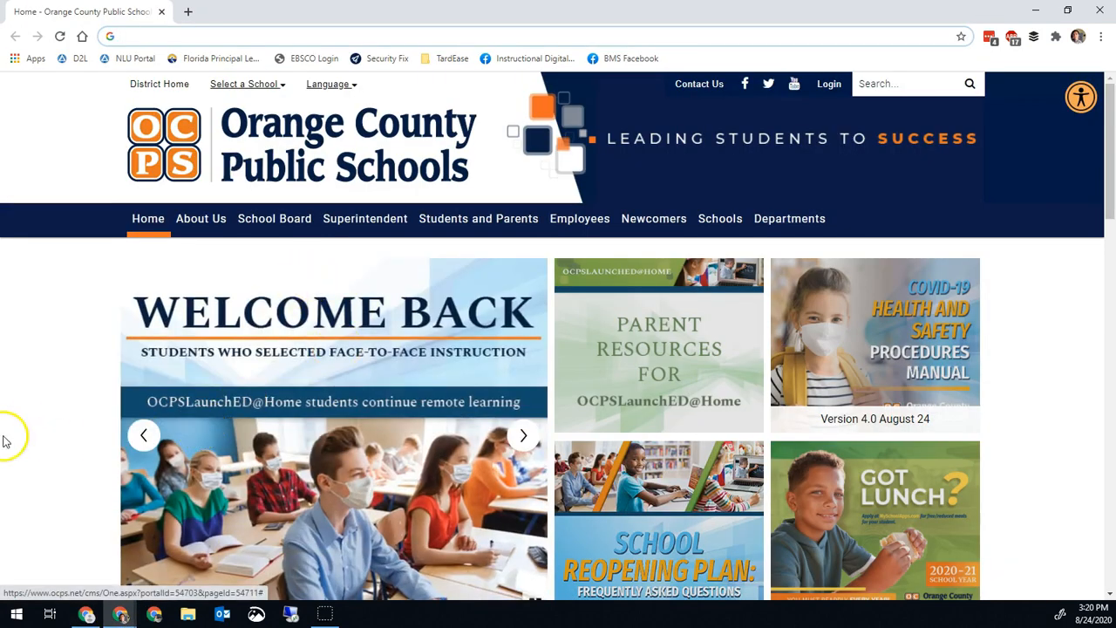
pyautogui.click(304, 33)
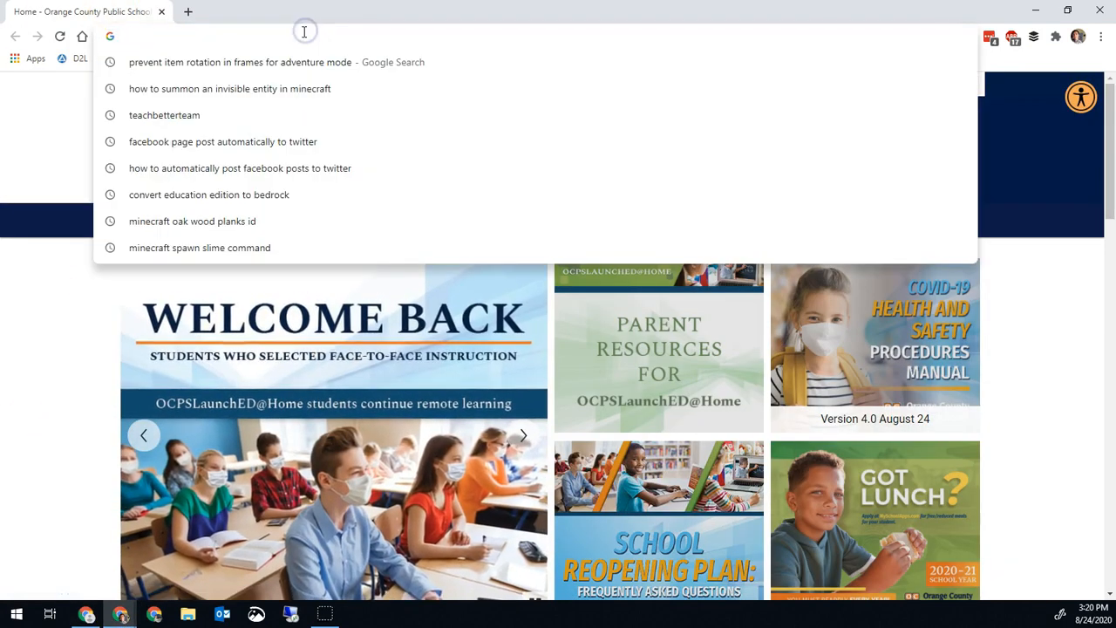
pyautogui.hotkey('ctrl', 'v')
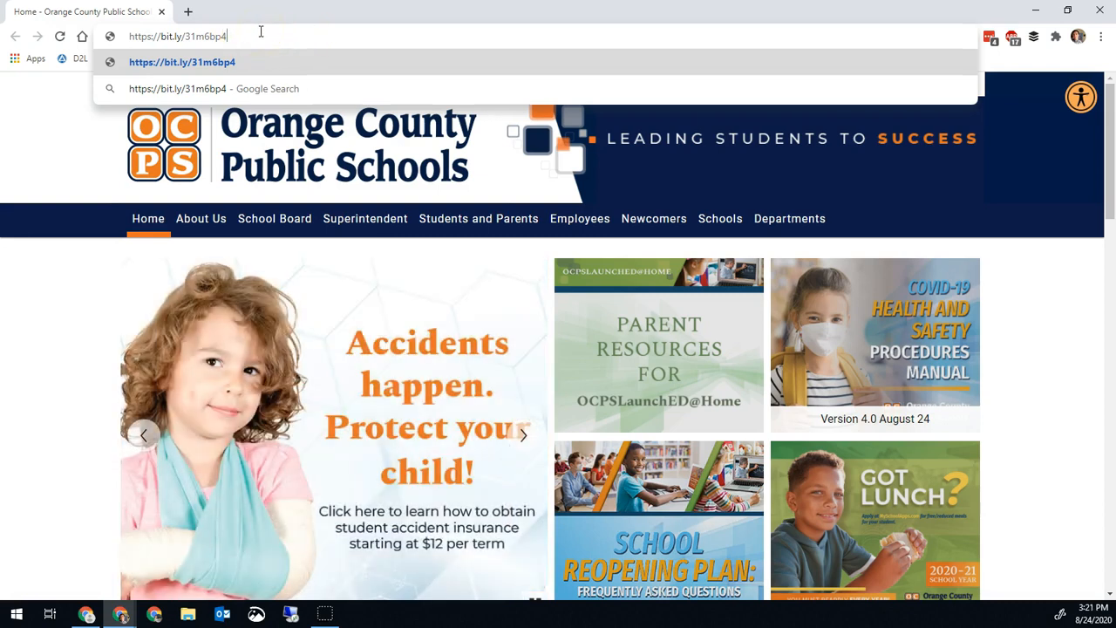
pyautogui.press('Return')
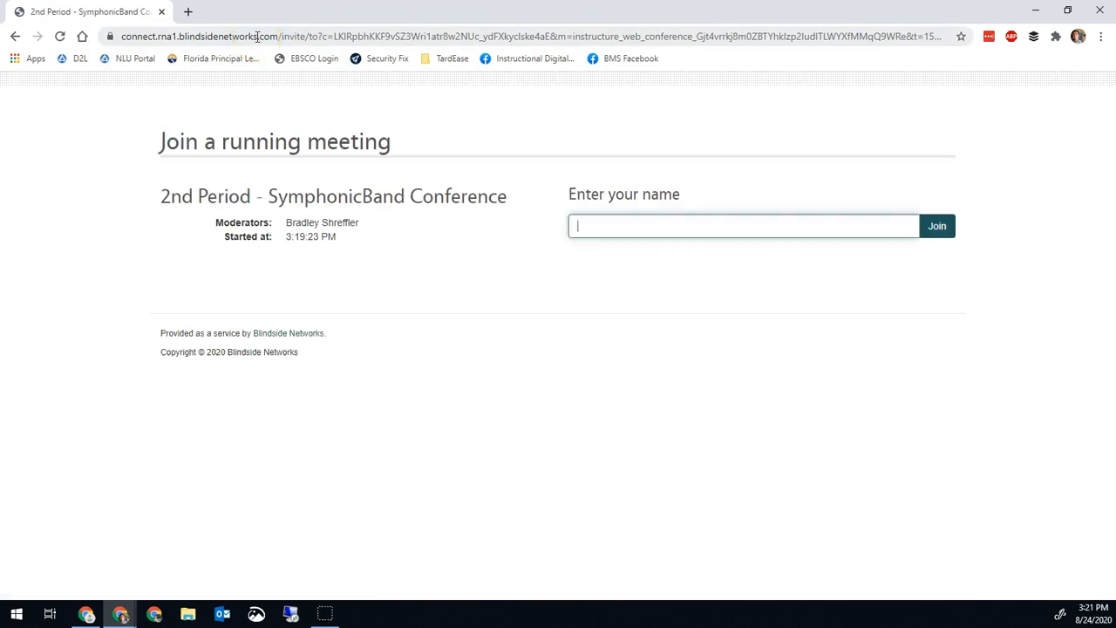
pyautogui.write('Sub Teacher')
pyautogui.press('Return')
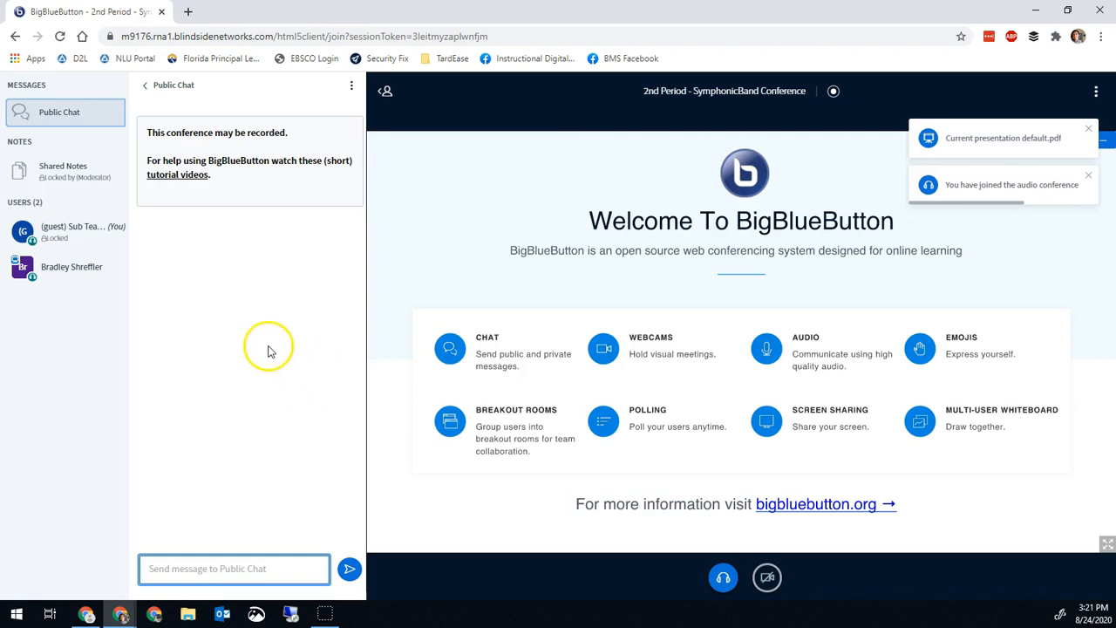
# Step: From the host's conference session, promote the guest Sub Teacher to moderator
pyautogui.click(86, 611)
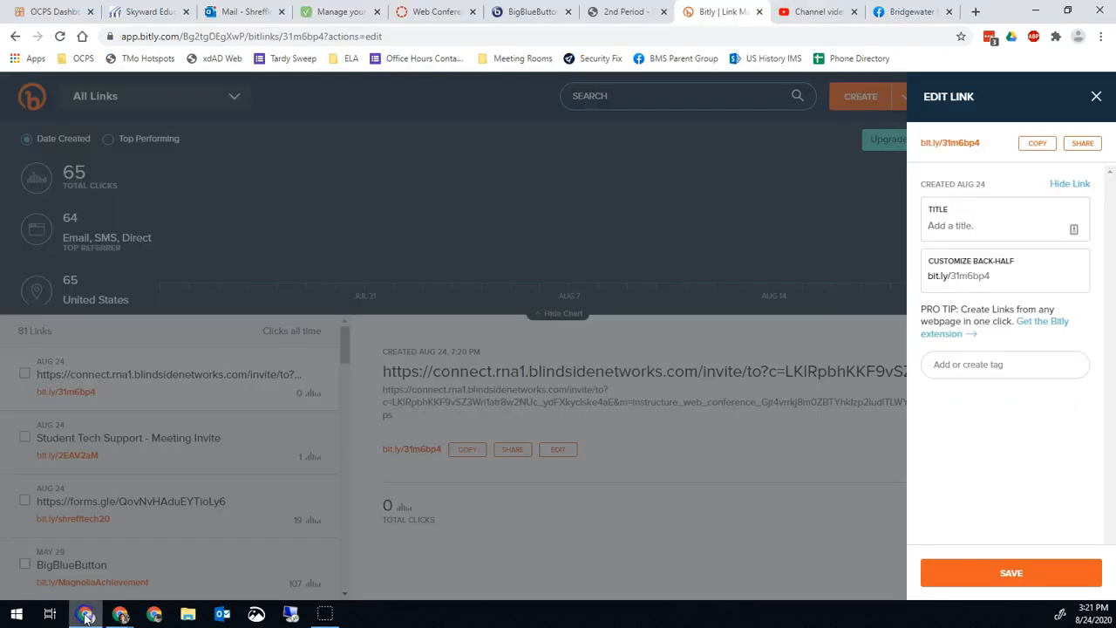
pyautogui.click(615, 12)
pyautogui.click(527, 11)
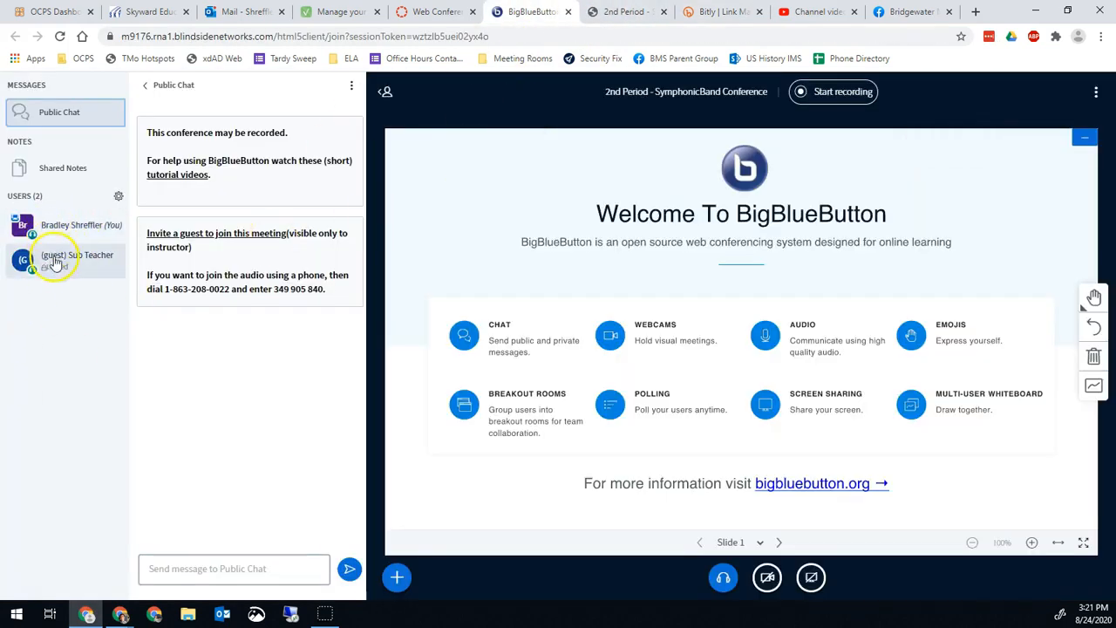
pyautogui.click(48, 260)
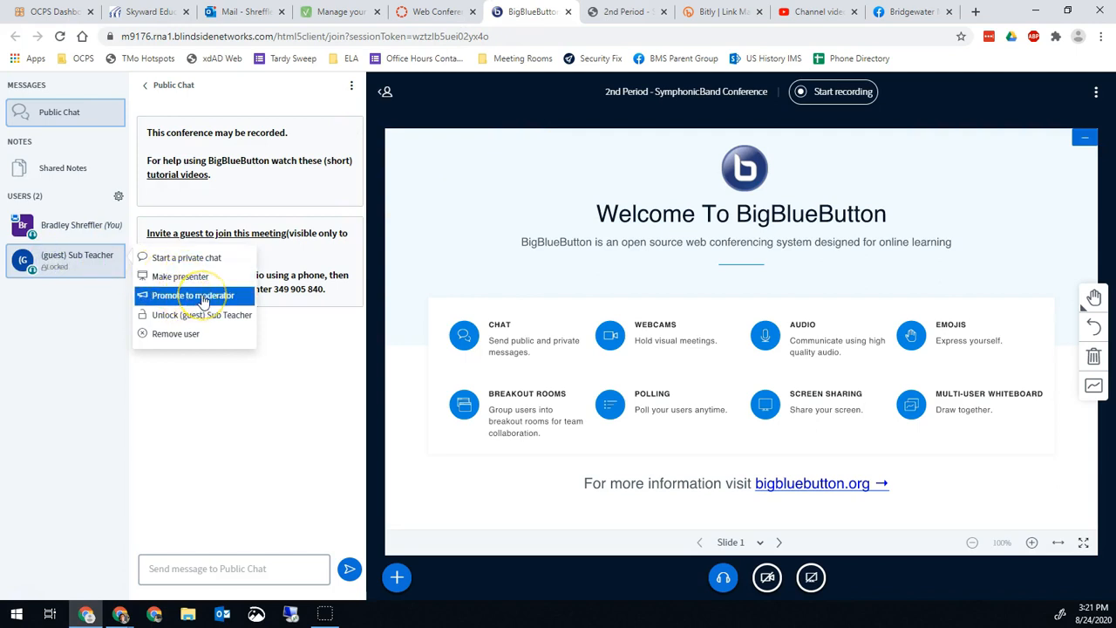
pyautogui.click(202, 299)
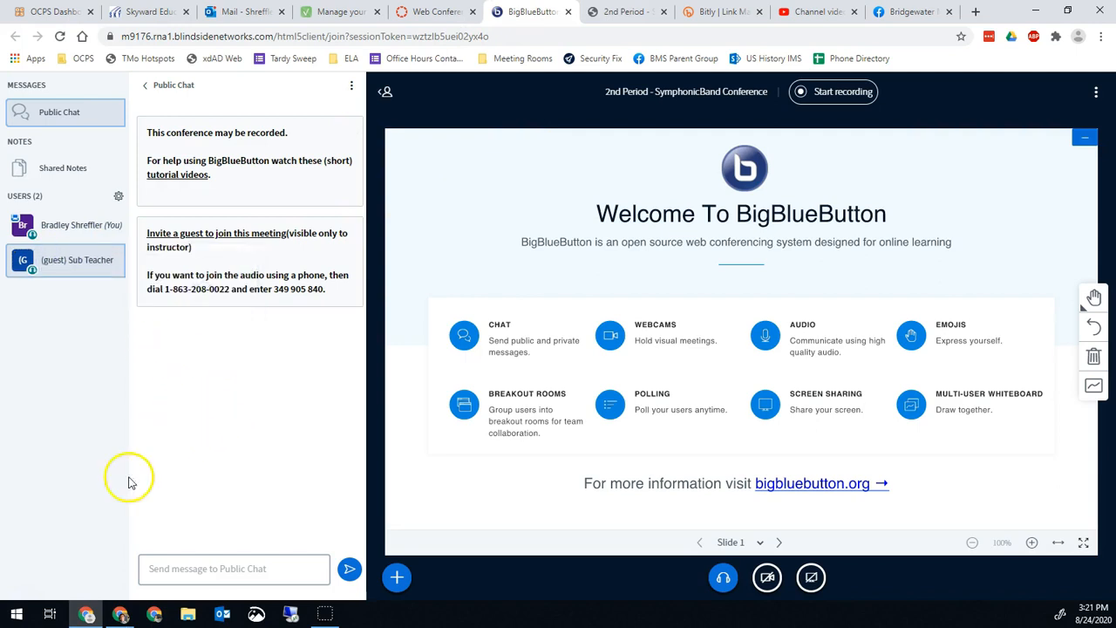
pyautogui.click(120, 614)
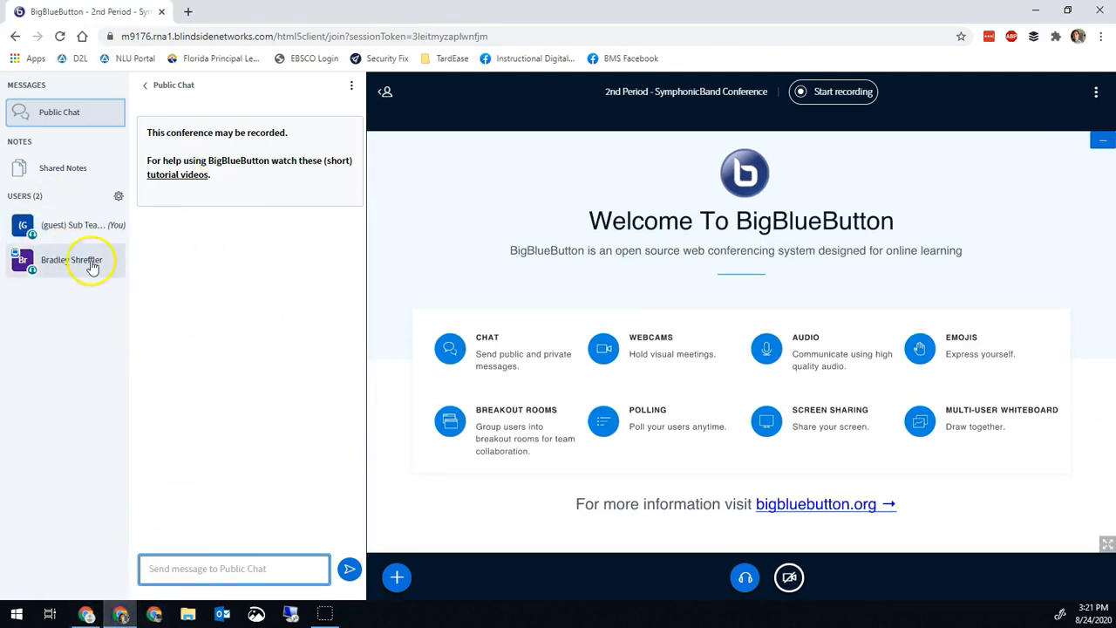
# Step: As Sub Teacher, leave the audio and close the join-audio dialog without rejoining
pyautogui.click(396, 576)
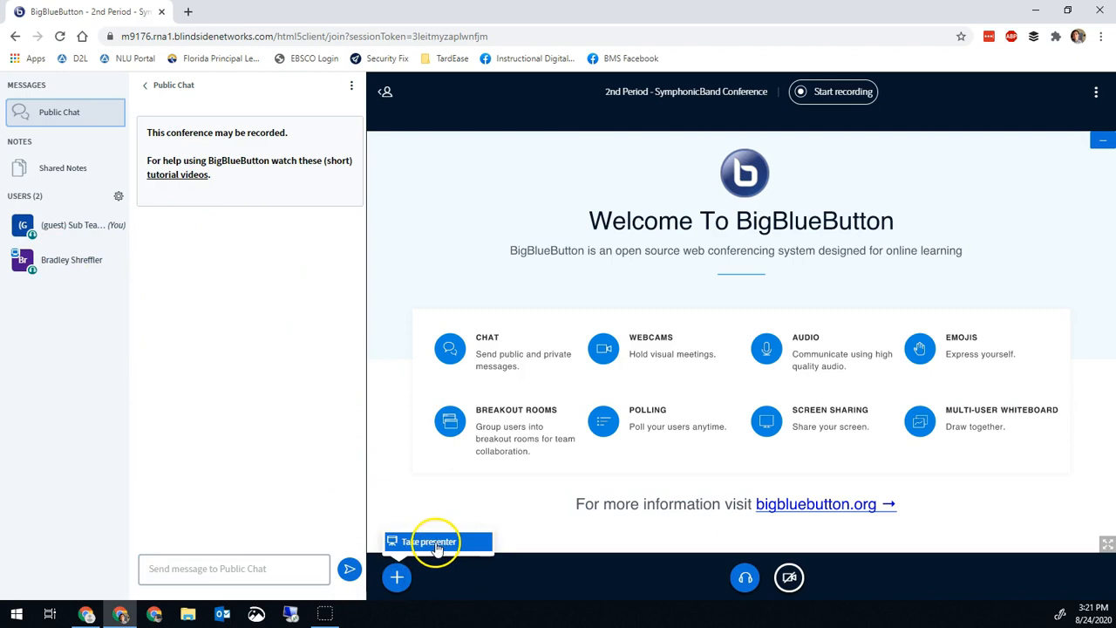
pyautogui.click(790, 577)
pyautogui.click(748, 582)
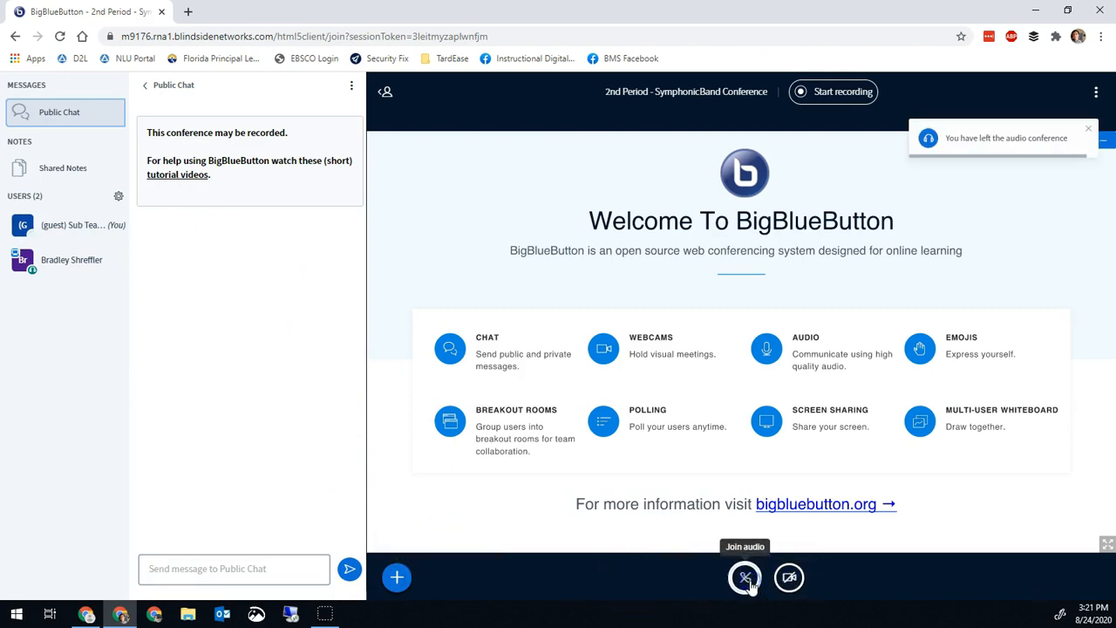
pyautogui.click(742, 576)
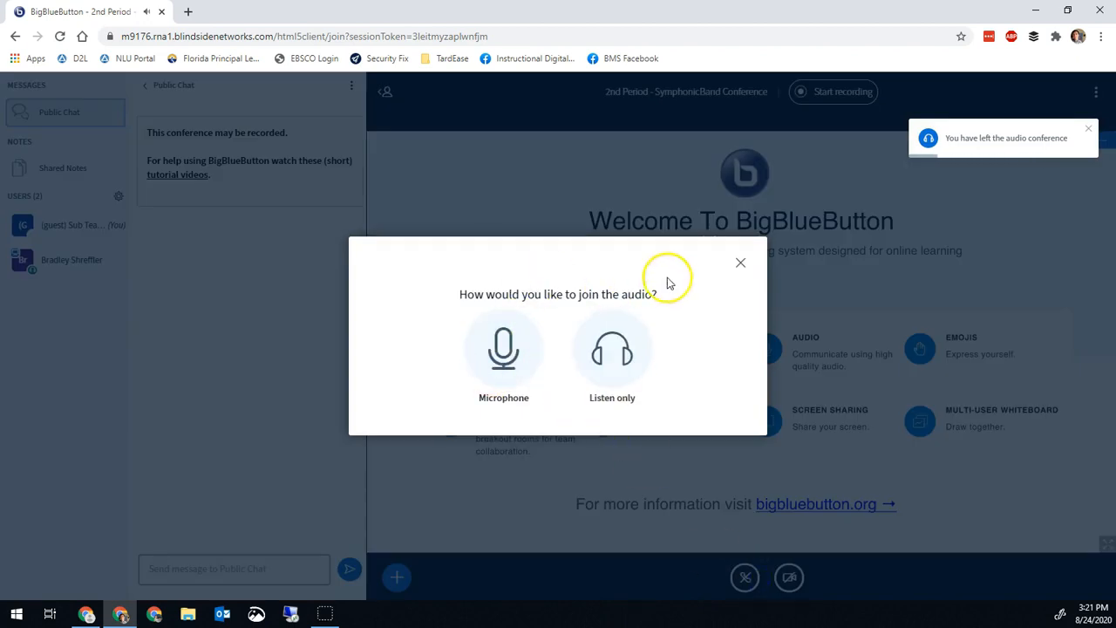
pyautogui.click(741, 262)
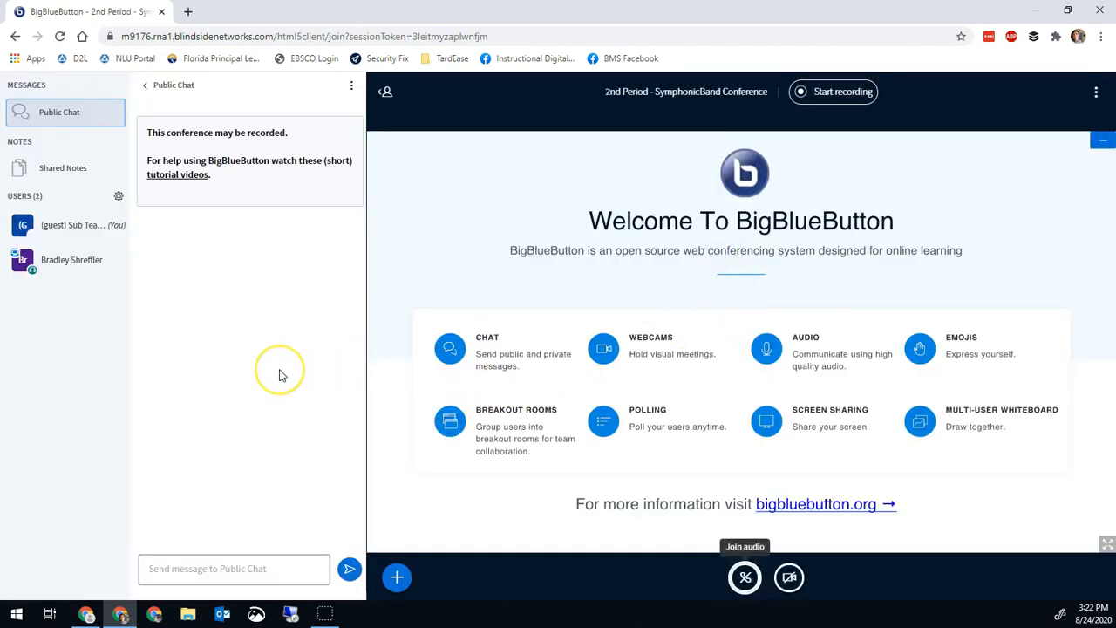